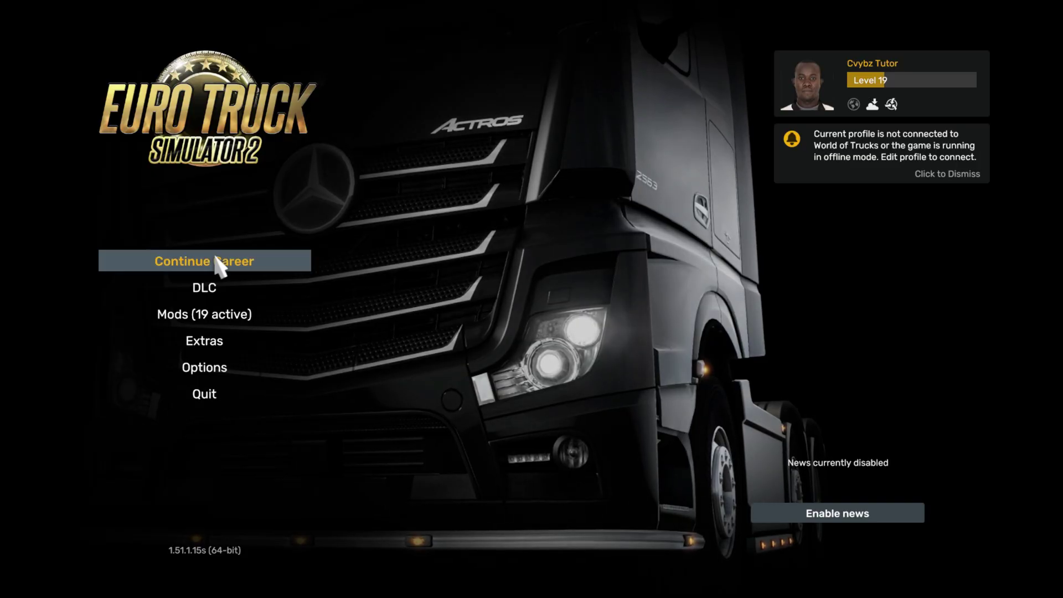
Open a new Edge tab and begin a 'pr' search from the start page.
left_click(218, 266)
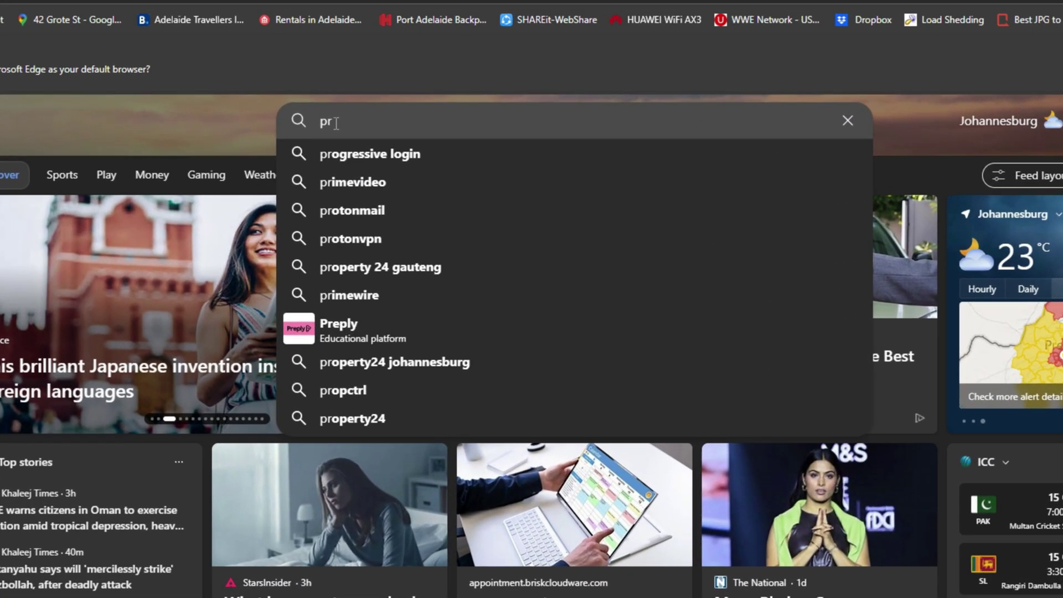
Complete the search as 'promods', open promods.net and pass the Cloudflare human check.
type("omo")
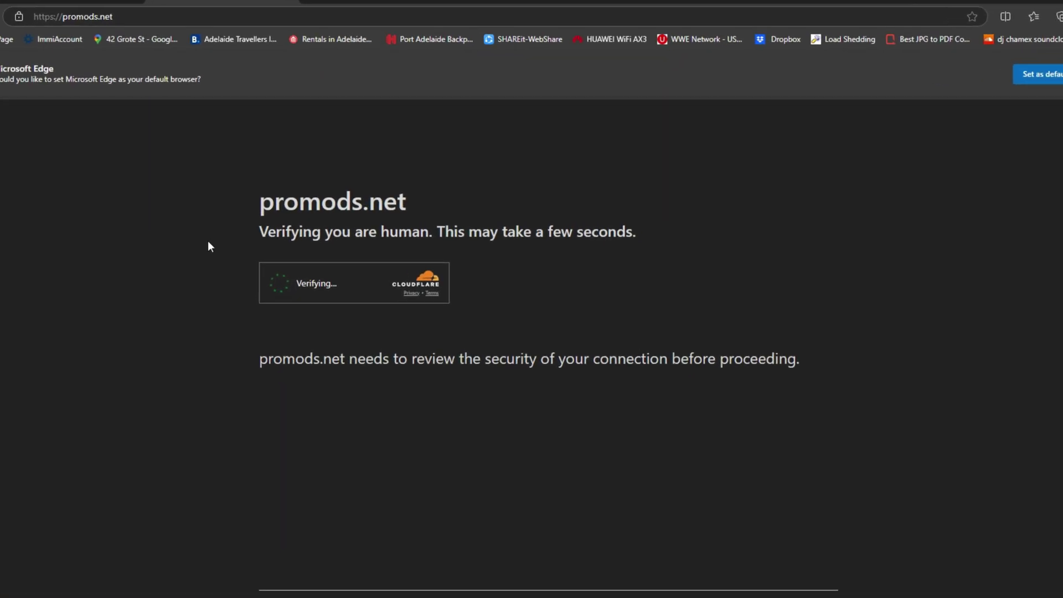
left_click(275, 281)
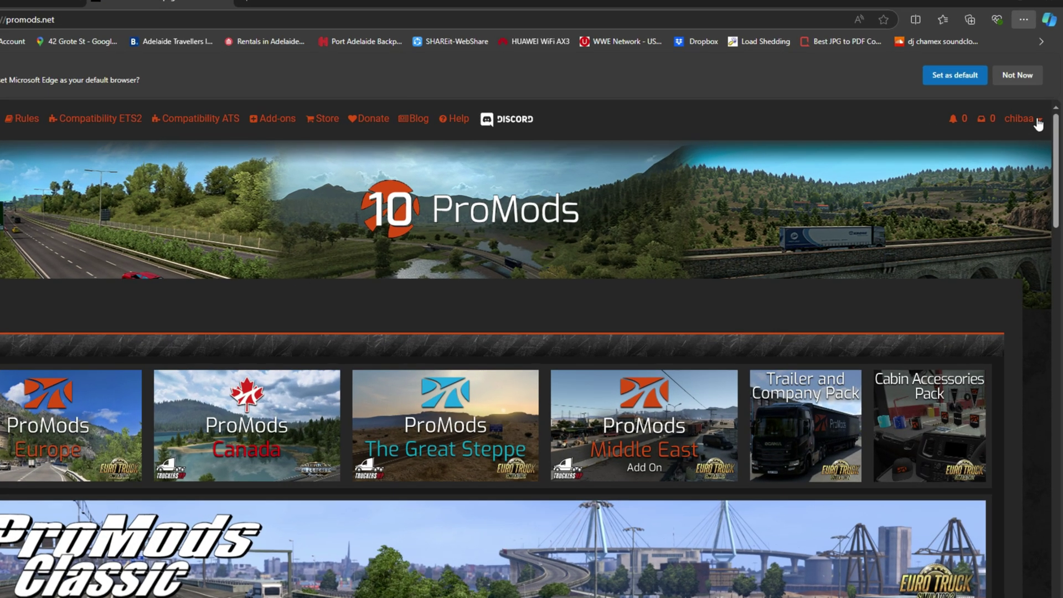
left_click(1024, 120)
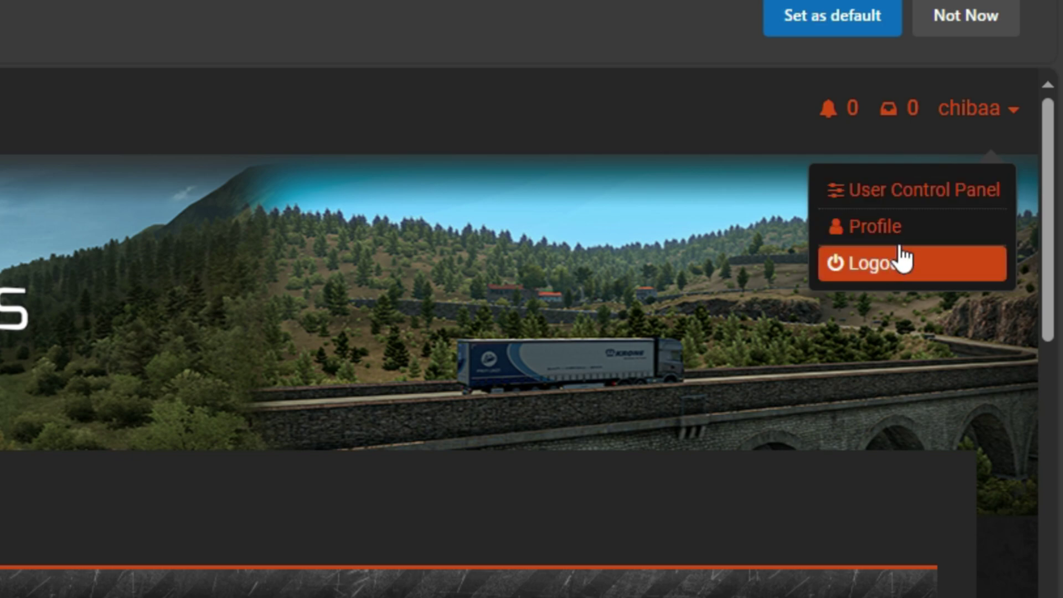
left_click(1014, 111)
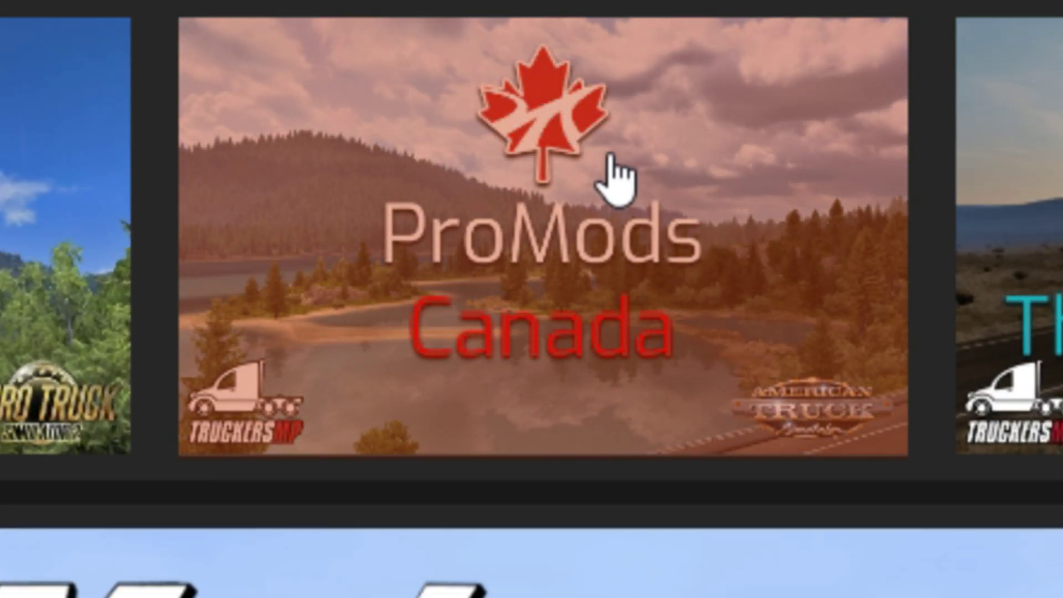
Open the ProMods Europe installation page in a new tab and close the search results tab.
right_click(148, 391)
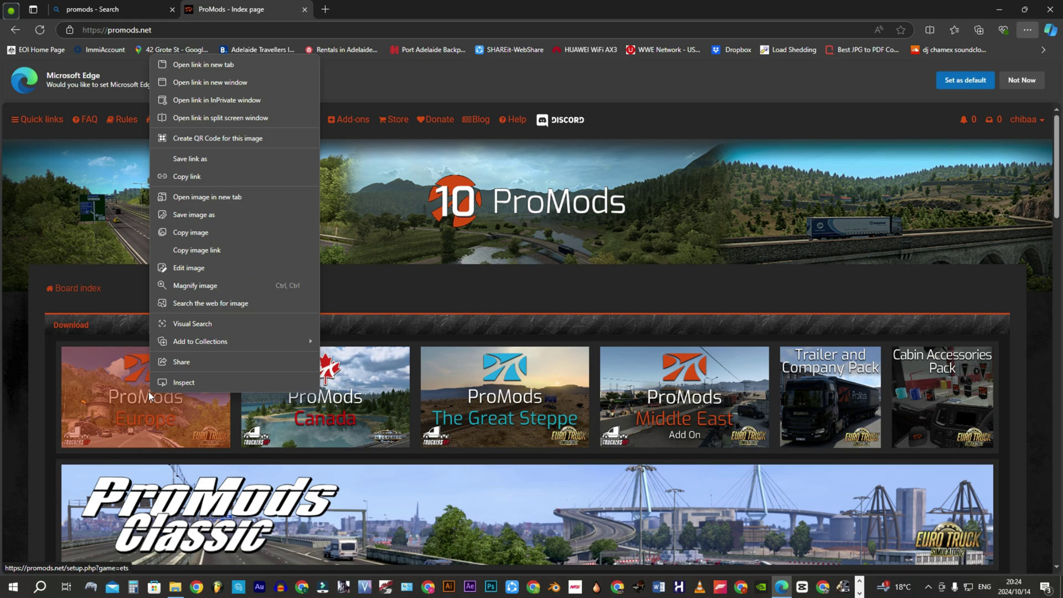
left_click(198, 64)
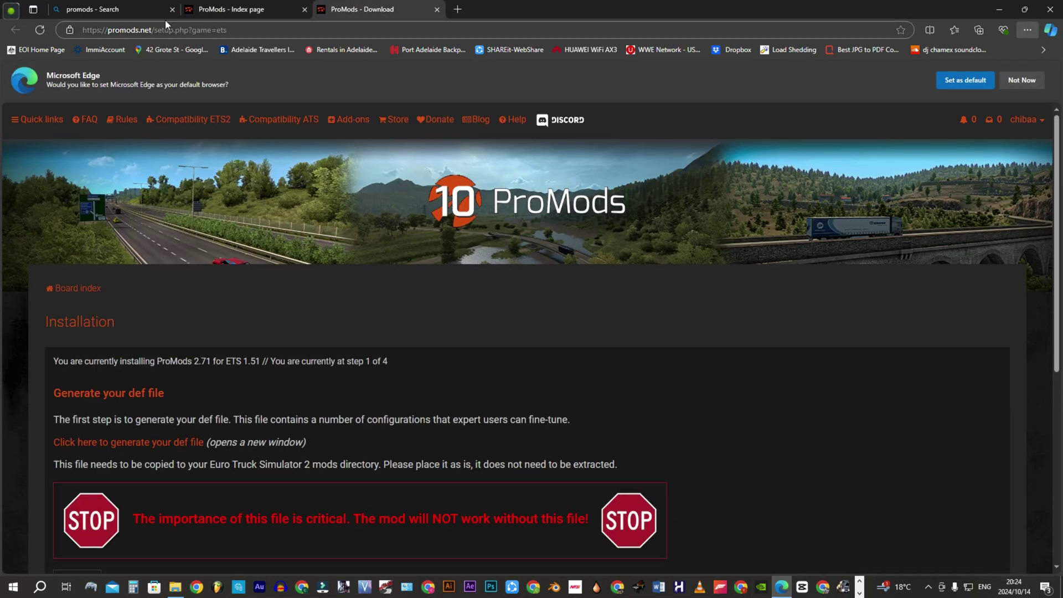
left_click(172, 10)
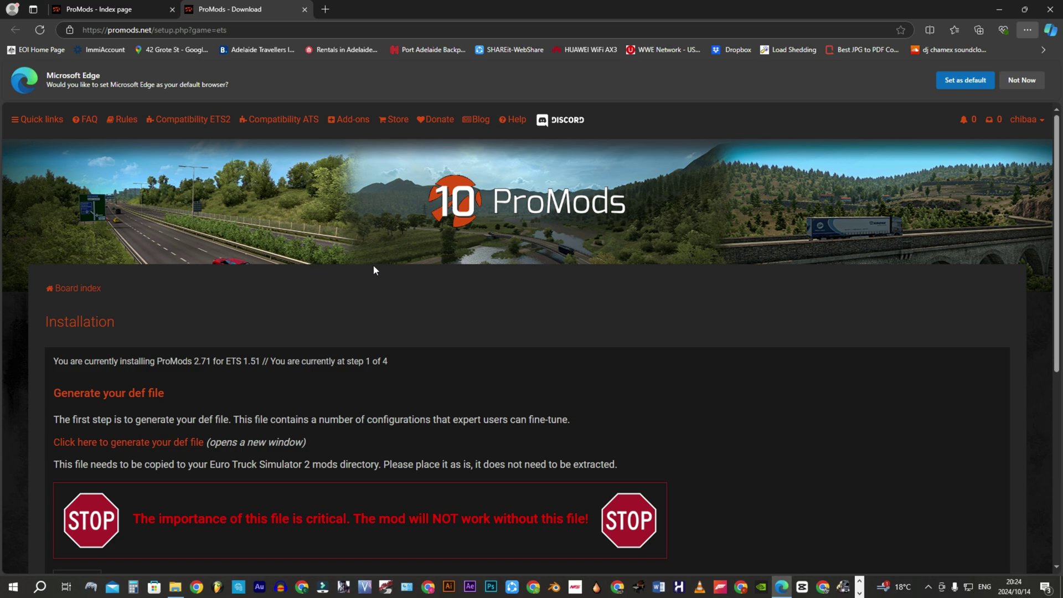
Generate and download the definitions file promods-def-v271.scs with default settings.
scroll(318, 266, "down", 3)
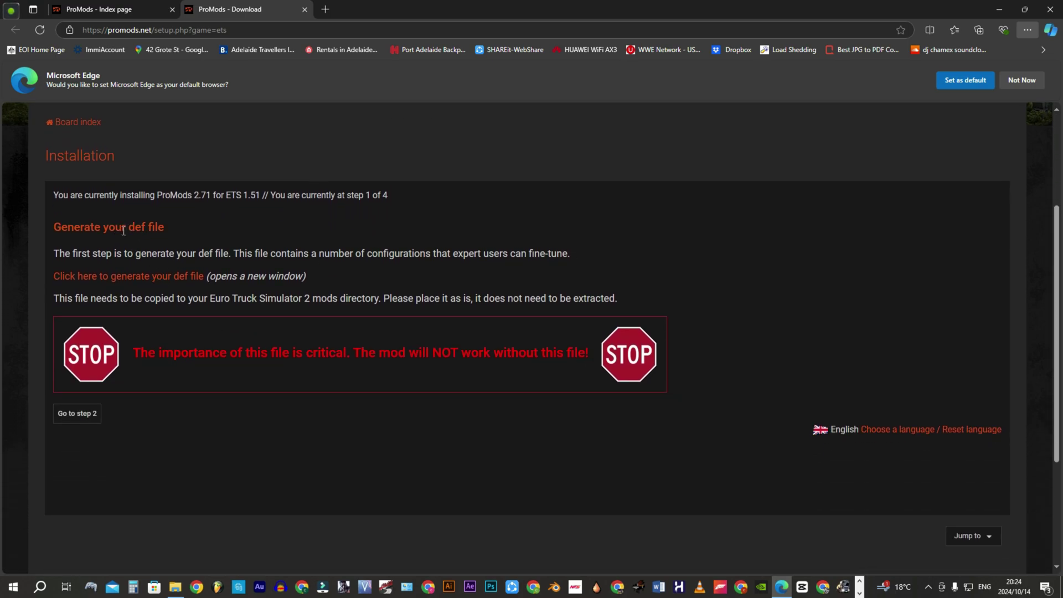
left_click(159, 277)
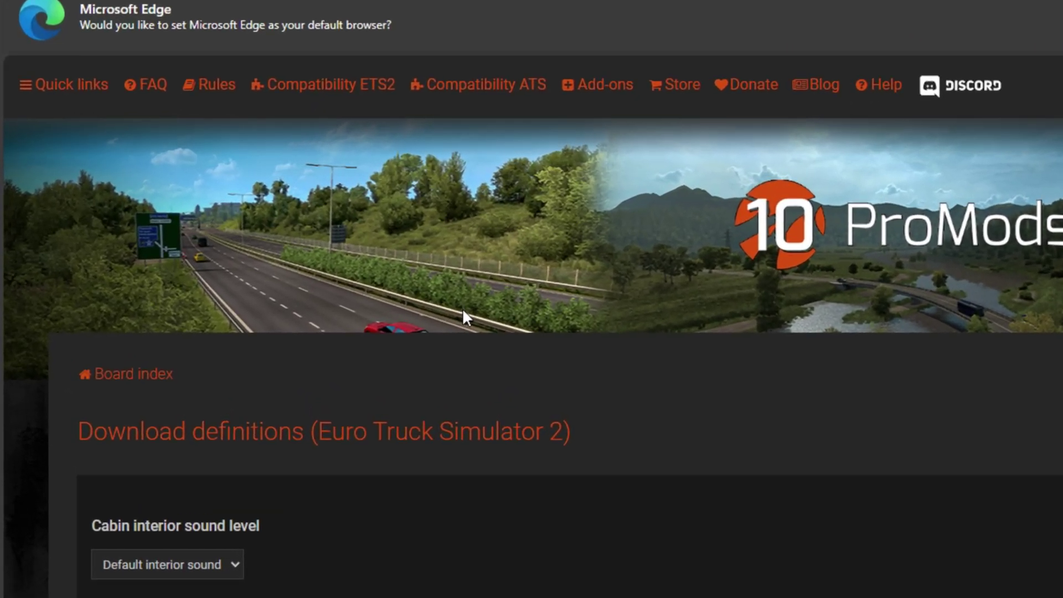
scroll(581, 315, "down", 10)
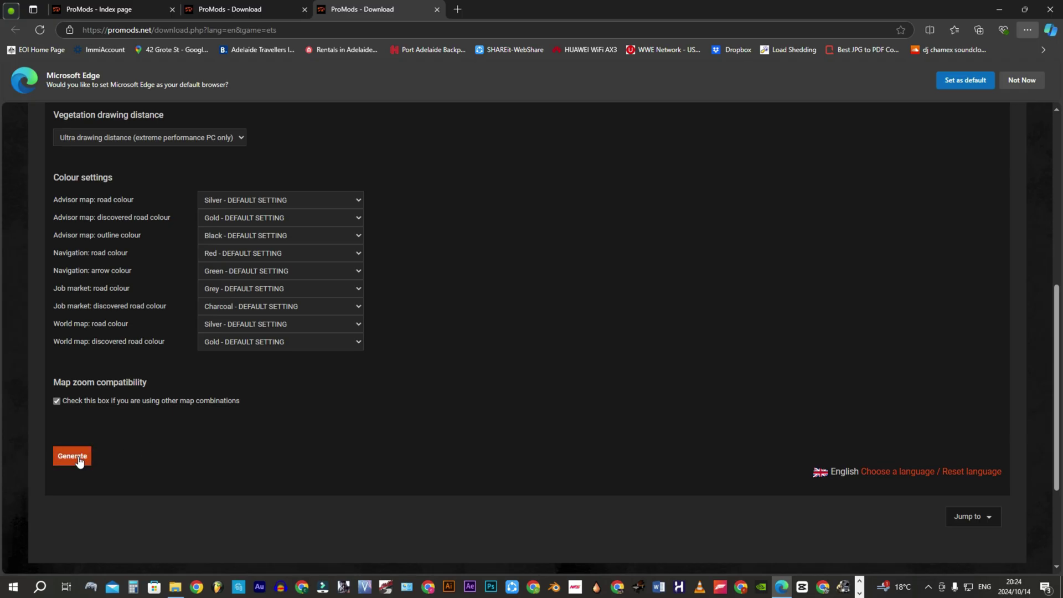
left_click(77, 456)
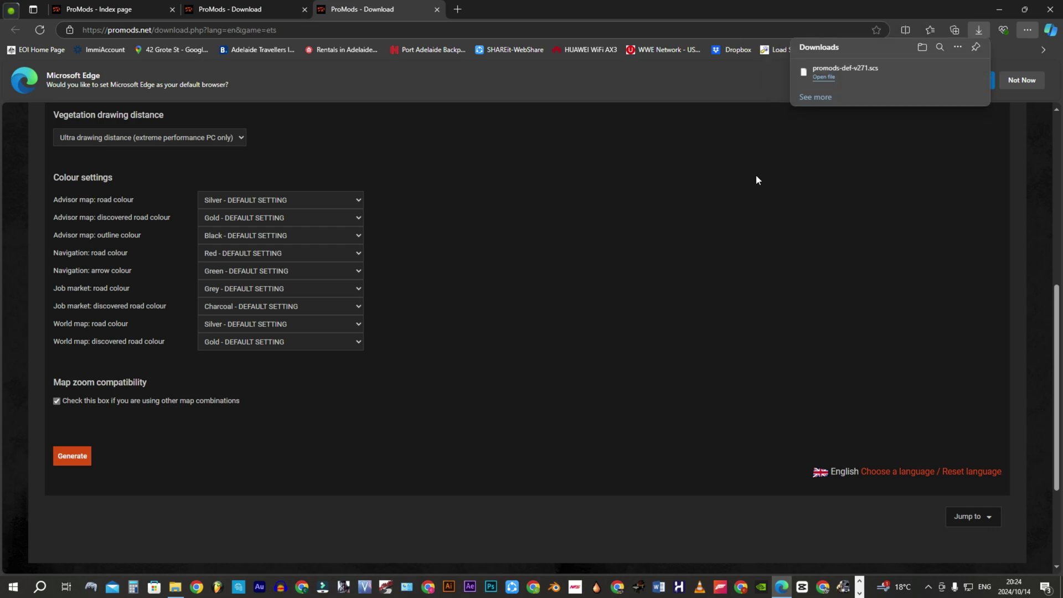
left_click(941, 72)
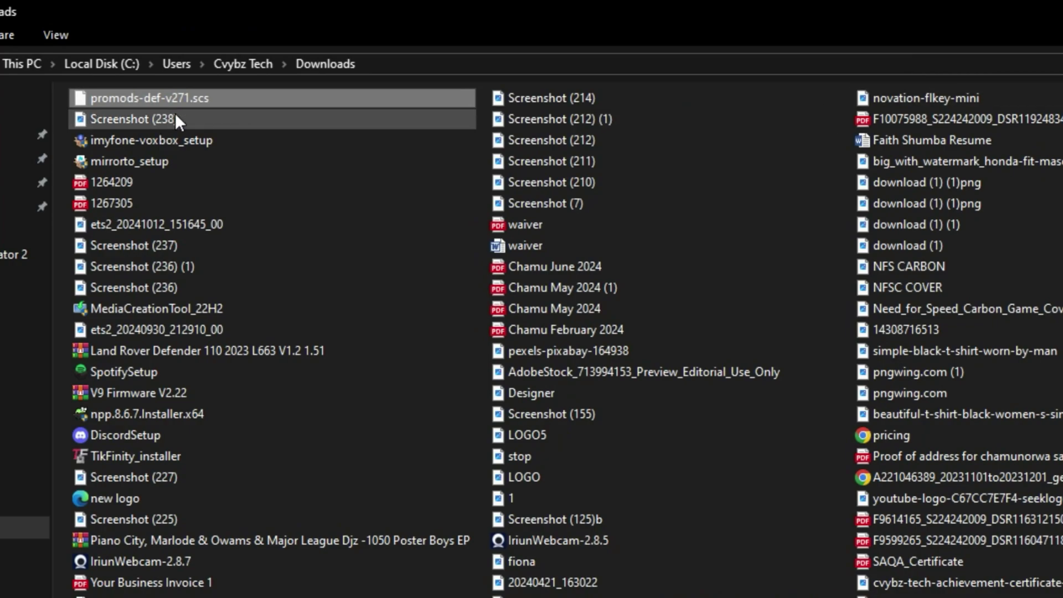
Cut promods-def-v271.scs and create a Promods folder in Downloads, merging with the existing one.
right_click(181, 97)
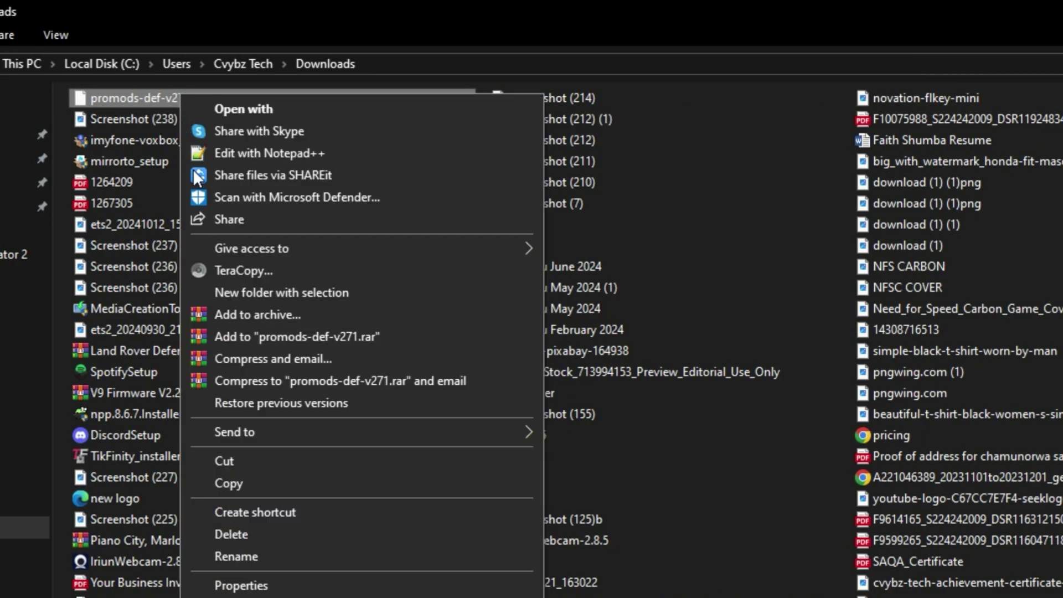
left_click(280, 460)
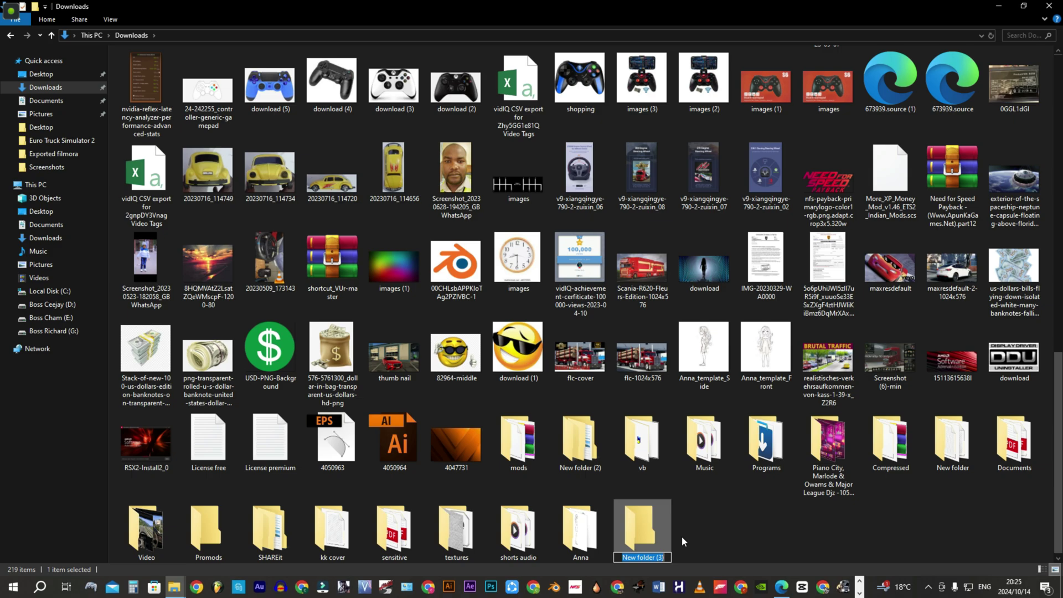
type("Promods")
key("Return")
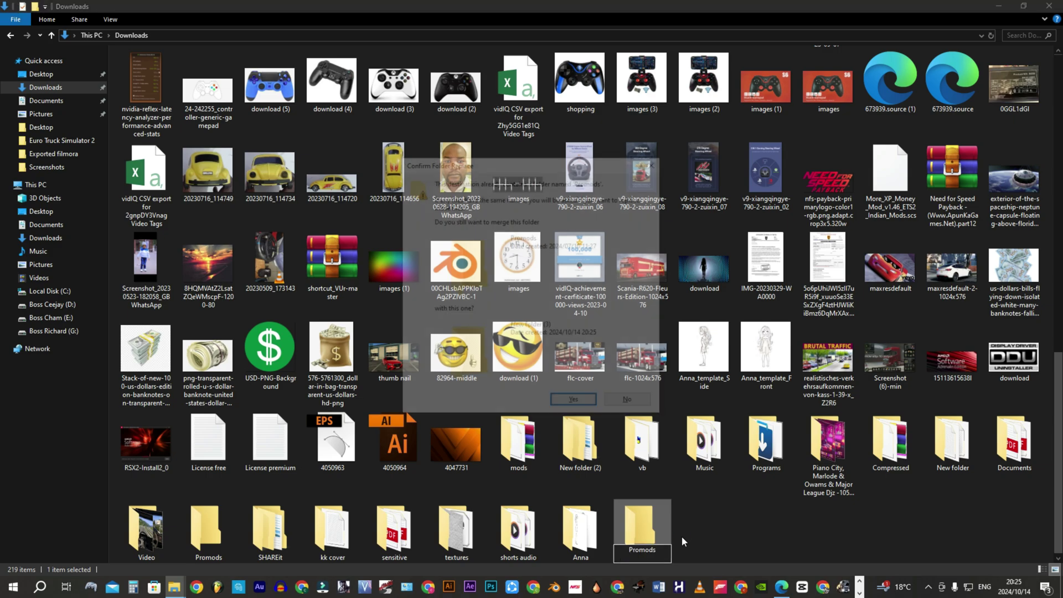
key("Return")
Create a 'def file' folder inside Promods and move the def file into it via TeraCopy.
key("ctrl+shift+n")
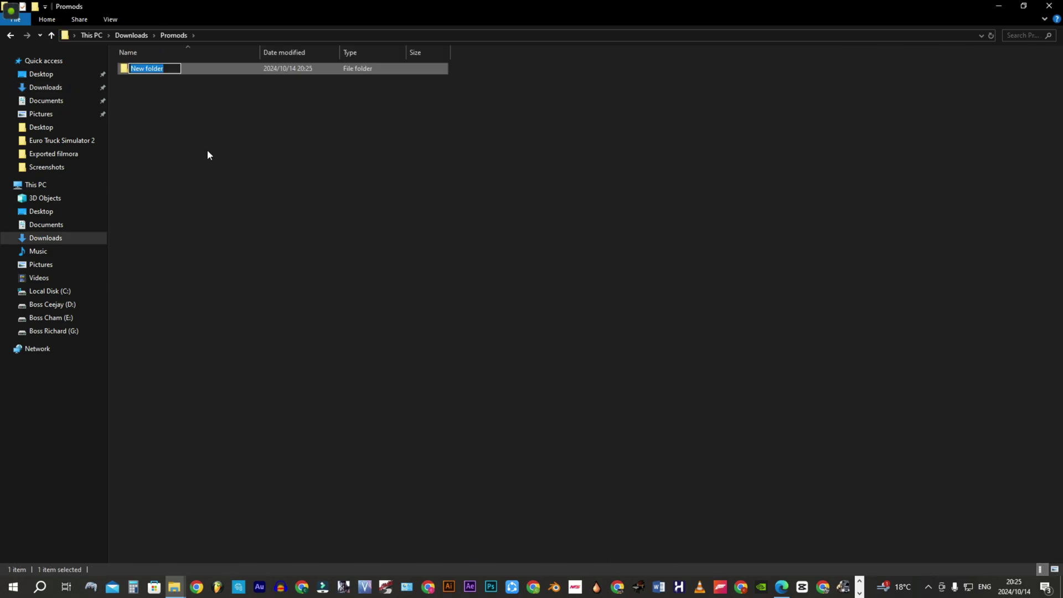
type("def file")
key("Return")
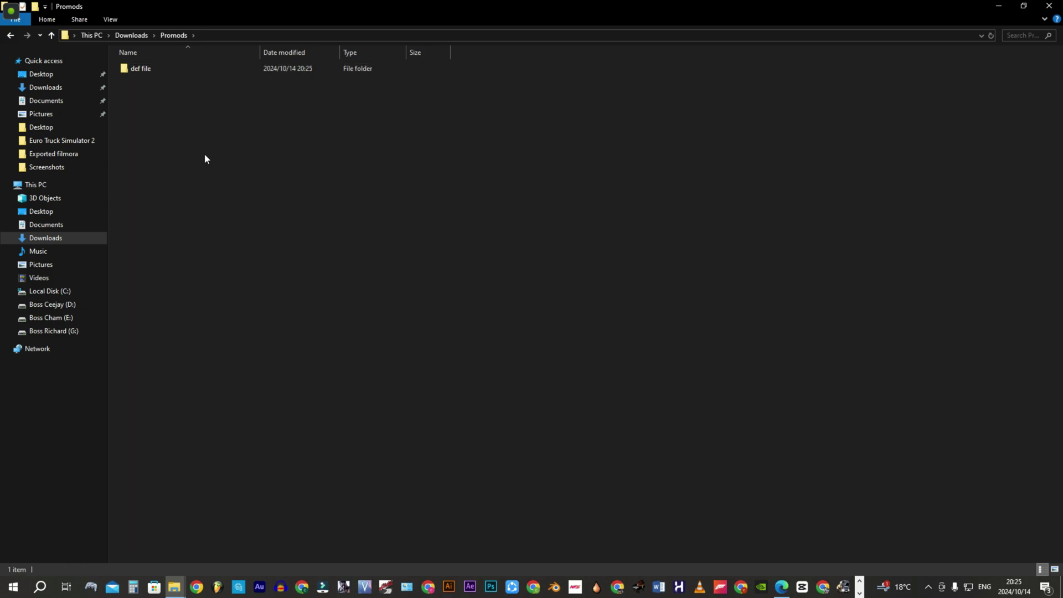
key("Return")
key("ctrl+v")
left_click(286, 278)
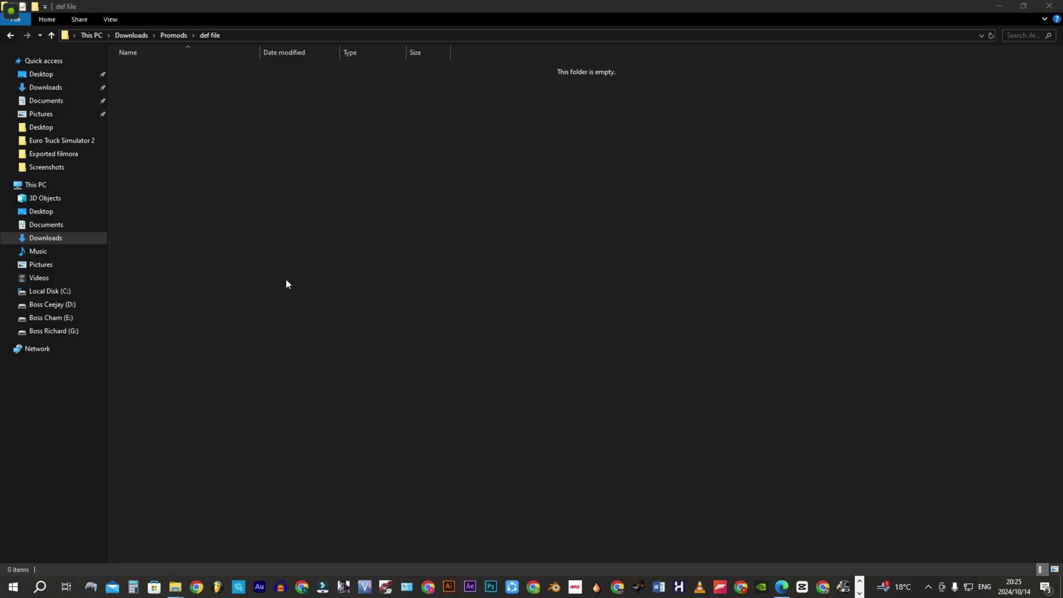
left_click(999, 6)
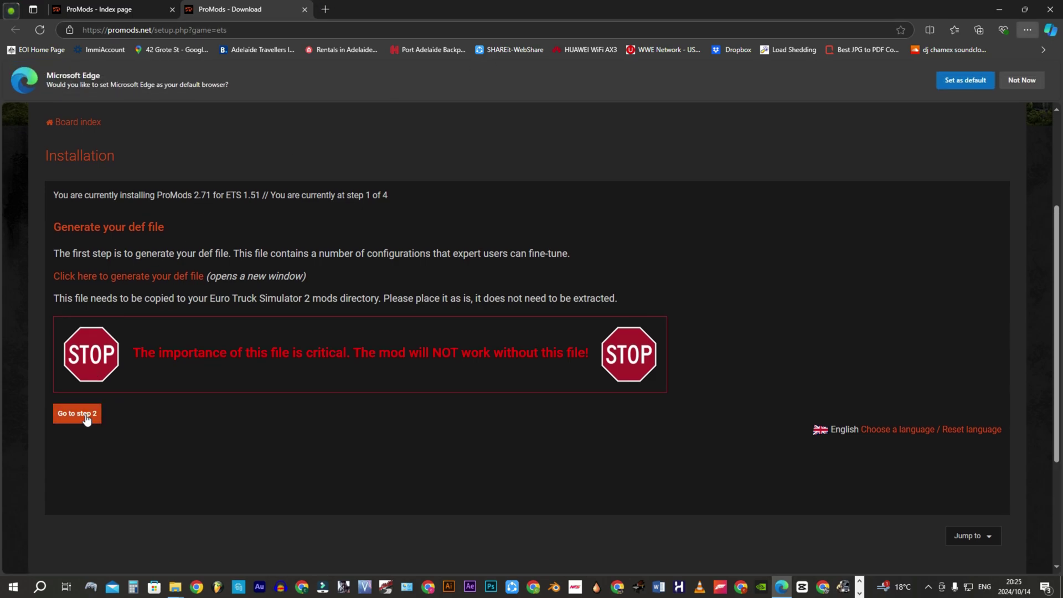
Choose the free Standard Download in step 2 and scroll to the eleven 2.71 Multipack archive links.
left_click(77, 414)
scroll(367, 261, "down", 3)
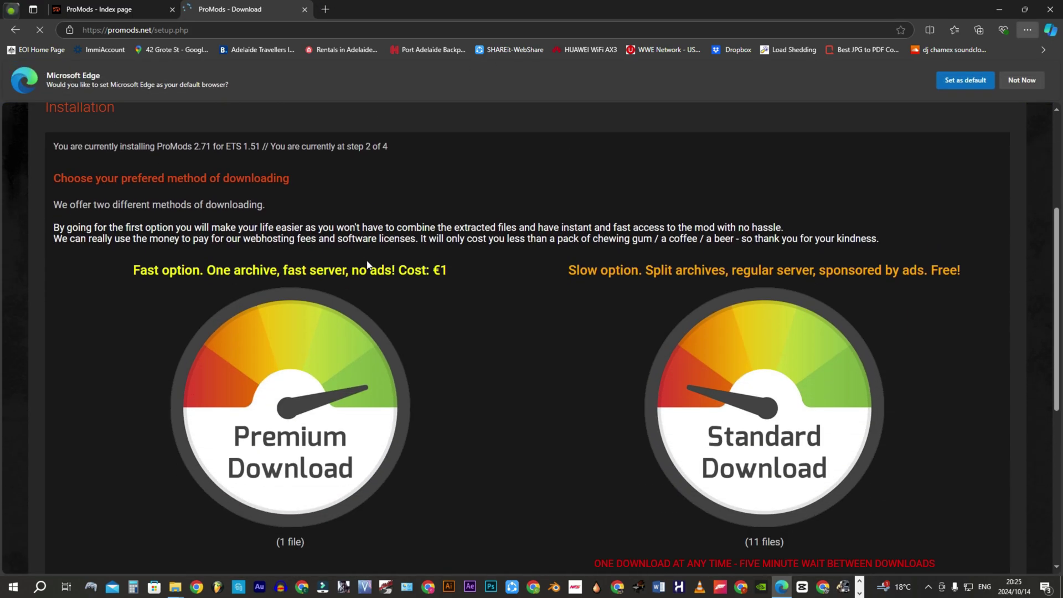
scroll(367, 263, "down", 1)
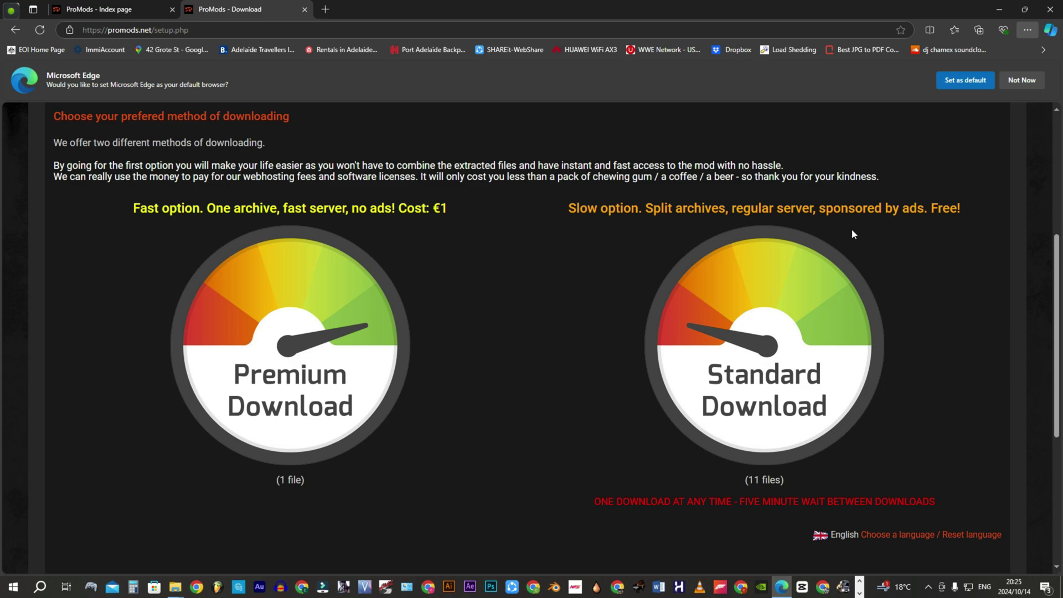
left_click(801, 332)
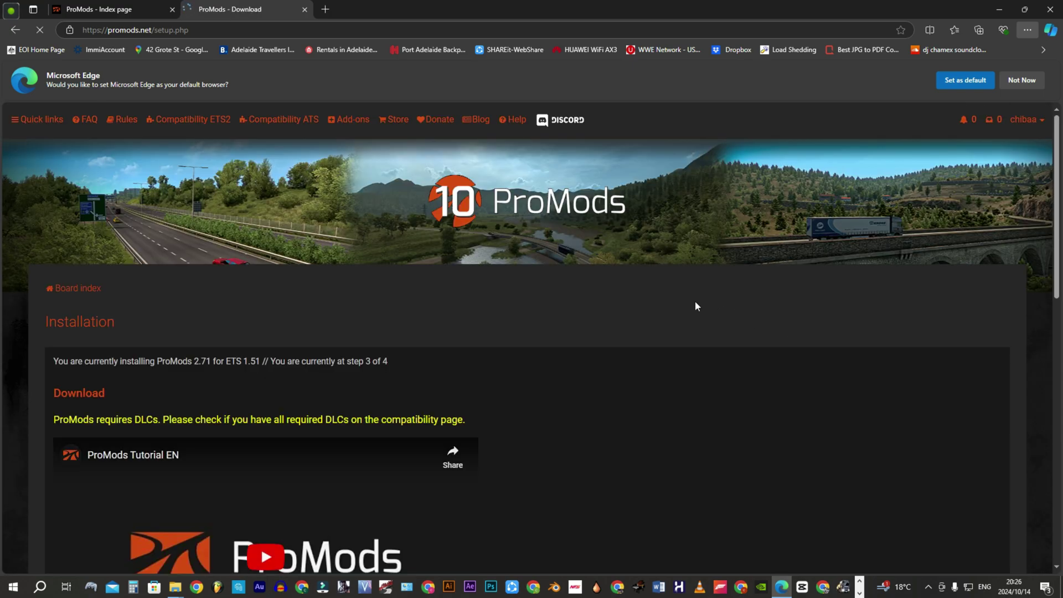
scroll(696, 306, "down", 4)
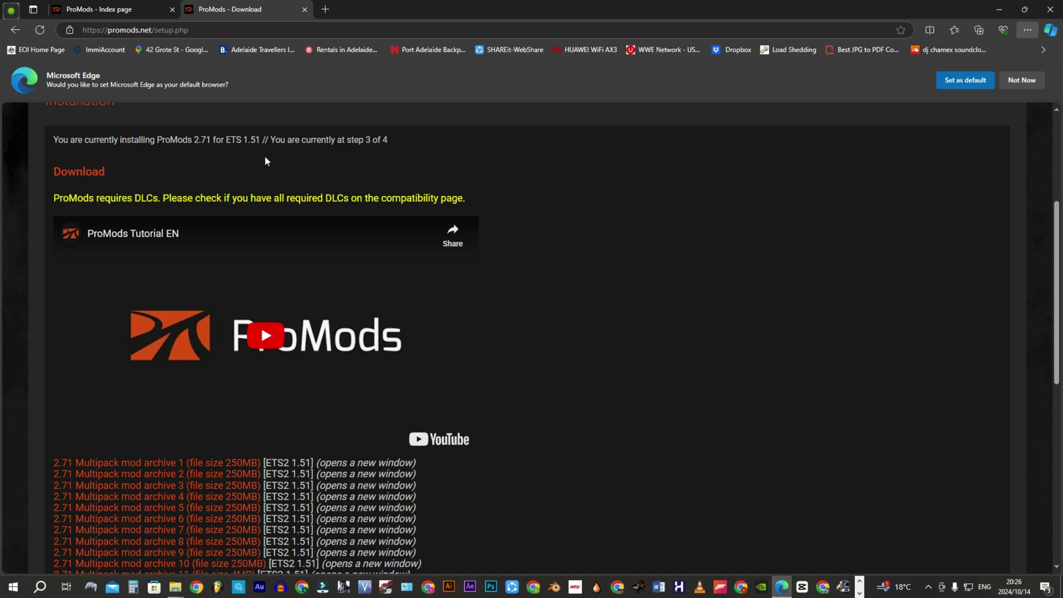
scroll(260, 216, "down", 4)
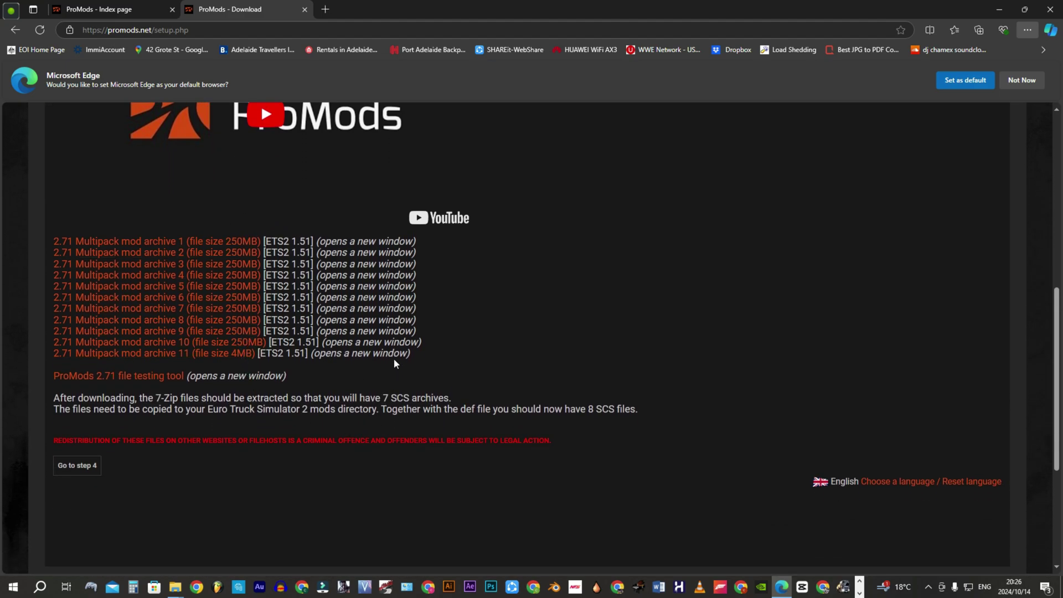
Open Multipack archive 1 in a new tab to start downloading promods-v271.7z.001.
right_click(239, 246)
left_click(314, 250)
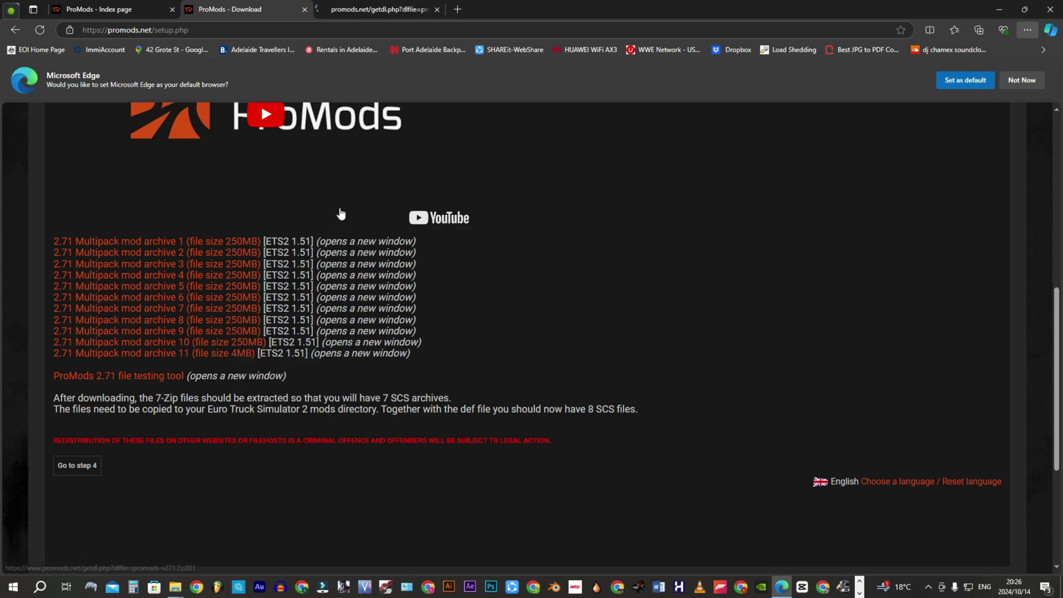
left_click(351, 11)
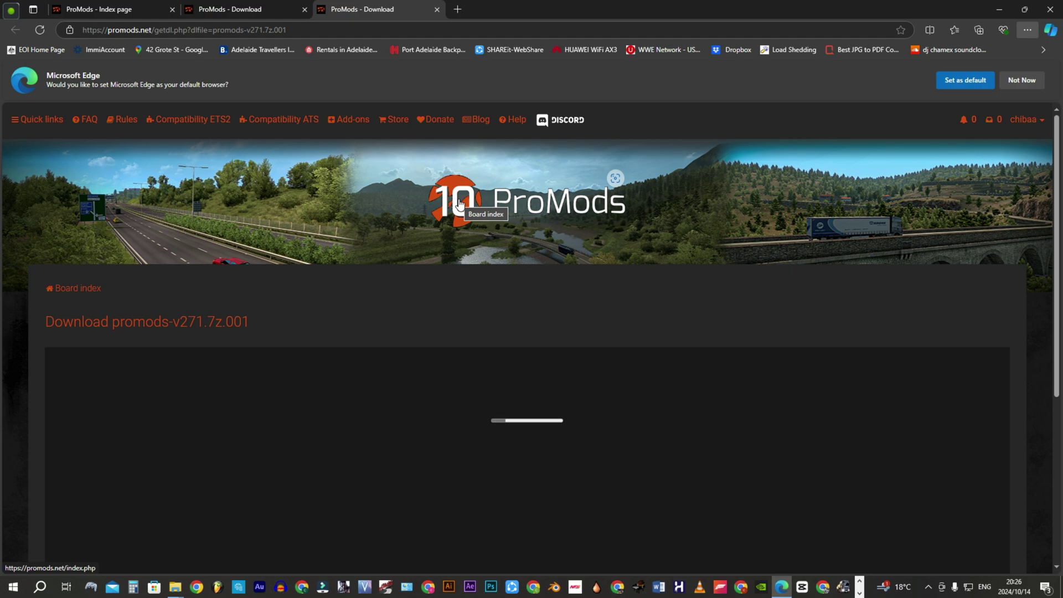
scroll(459, 203, "down", 4)
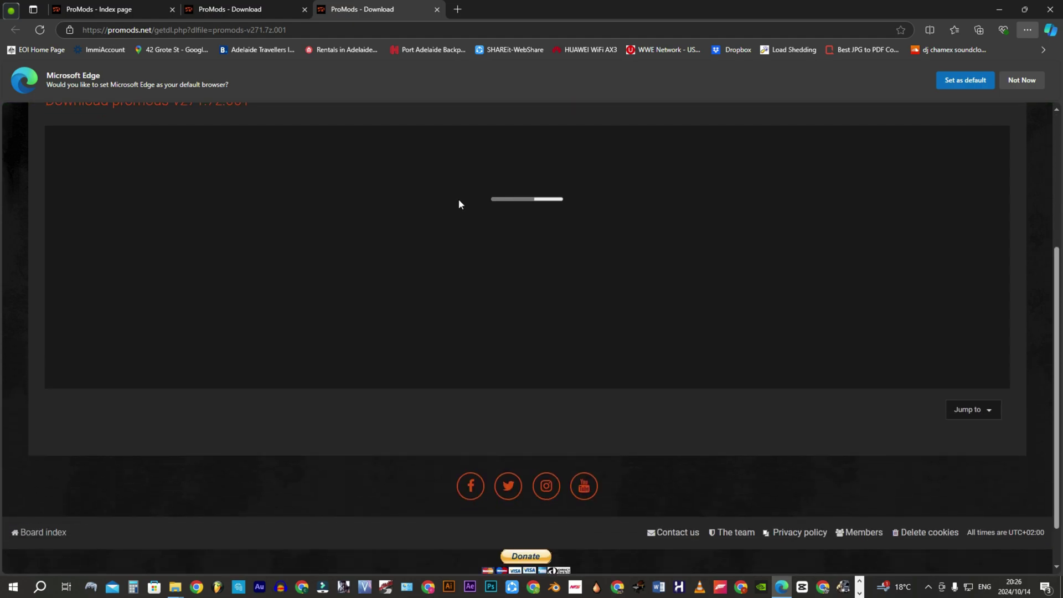
scroll(459, 204, "up", 2)
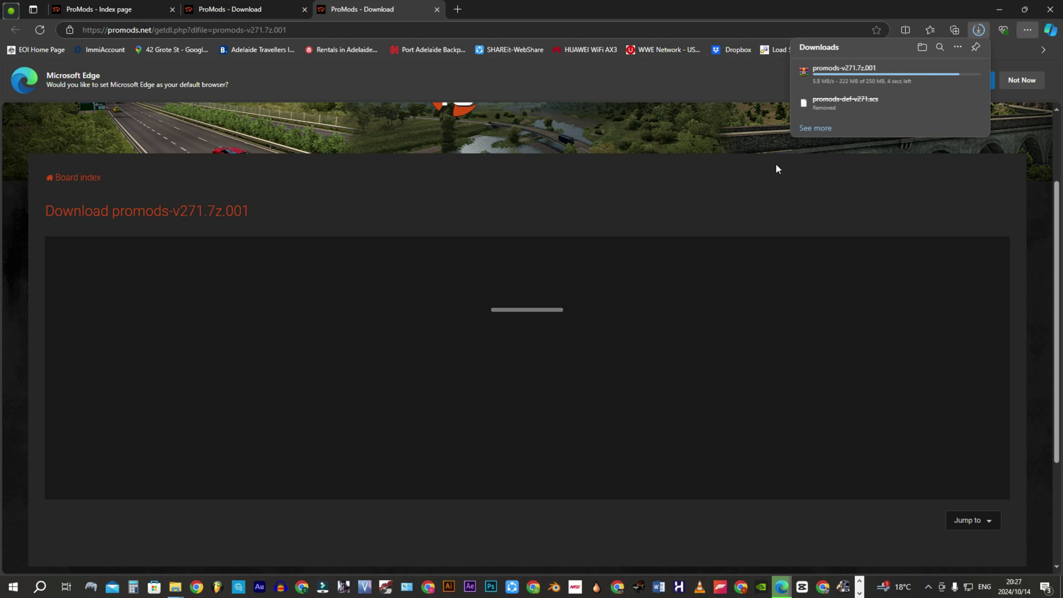
Move the downloaded promods-v271.7z archive from Downloads into the Promods folder.
left_click(941, 72)
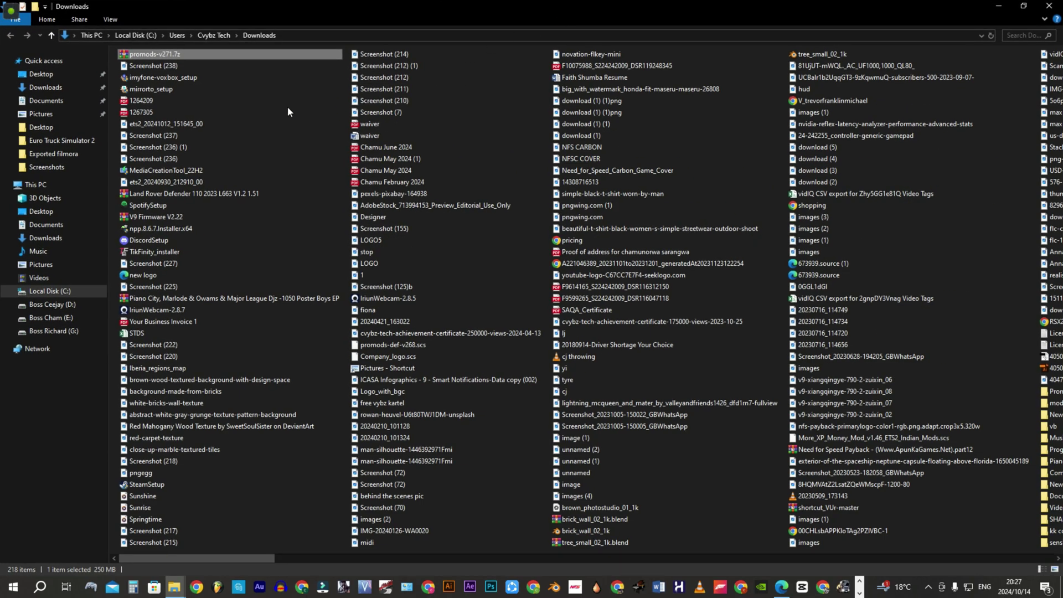
right_click(155, 55)
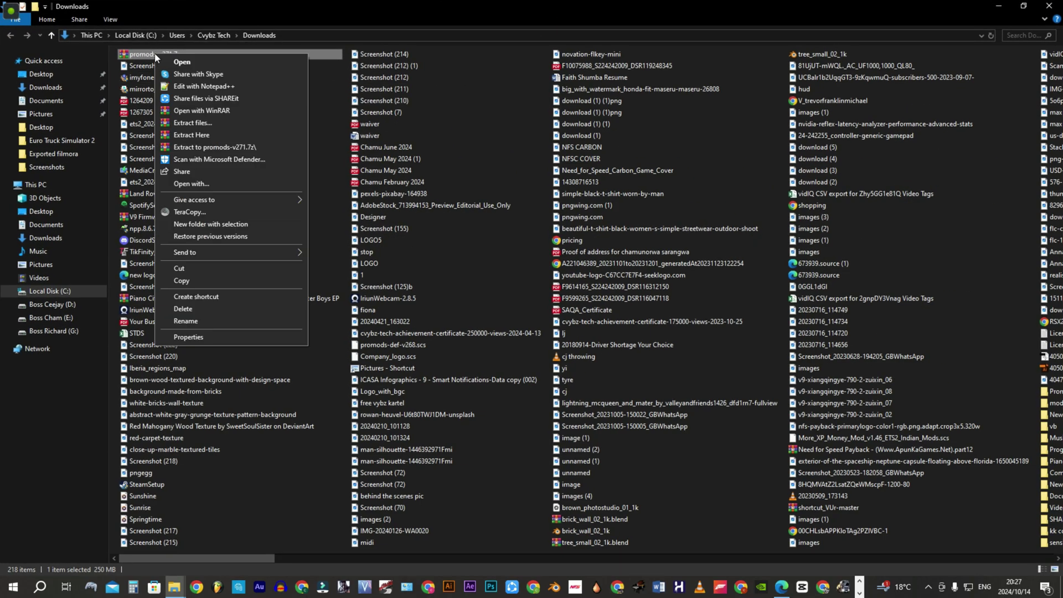
left_click(185, 267)
scroll(202, 193, "down", 10)
scroll(202, 193, "up", 10)
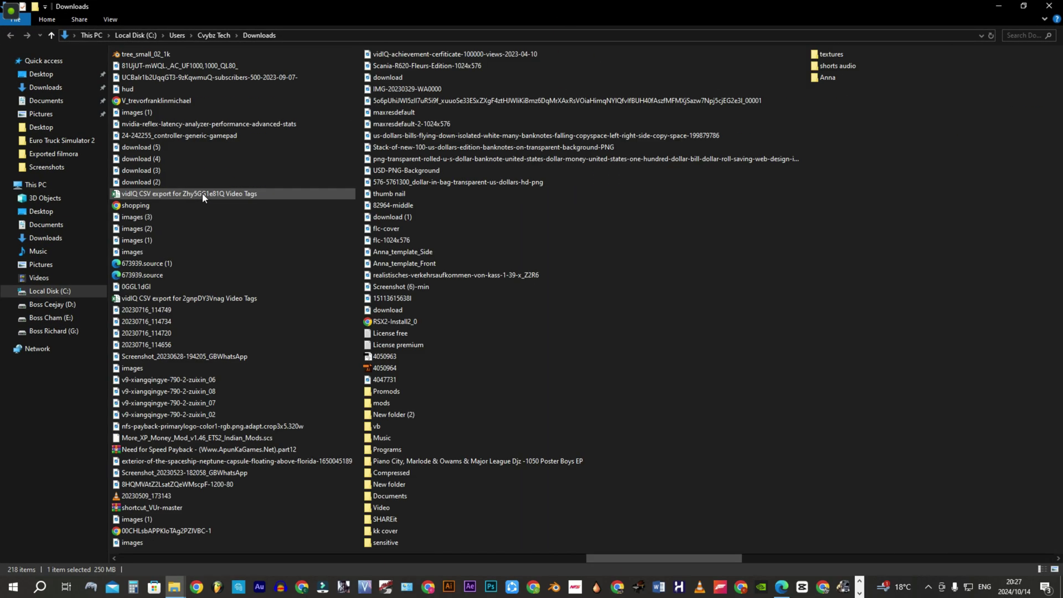
double_click(411, 390)
right_click(128, 100)
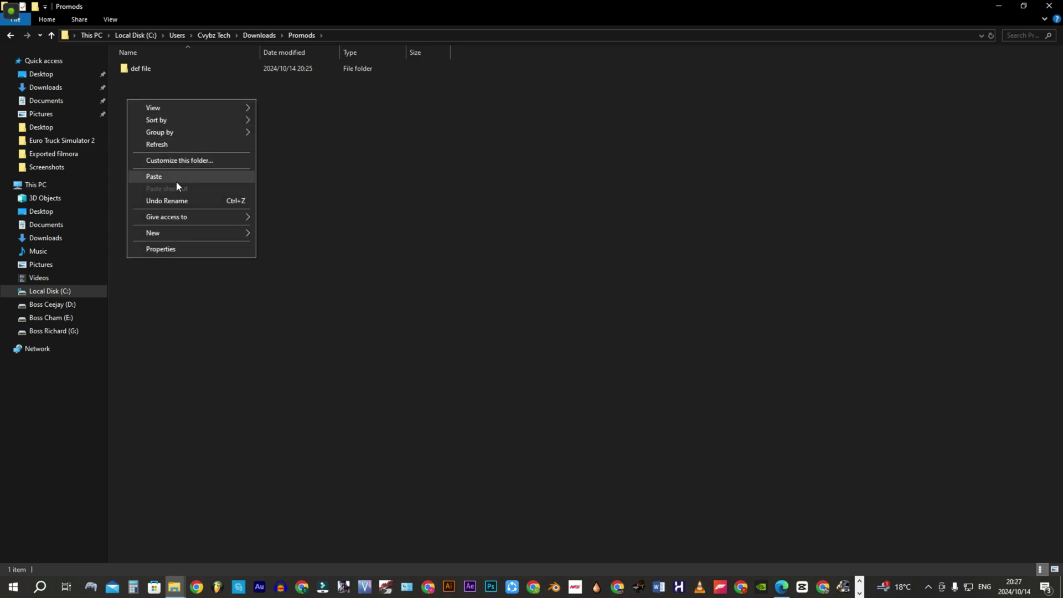
left_click(176, 181)
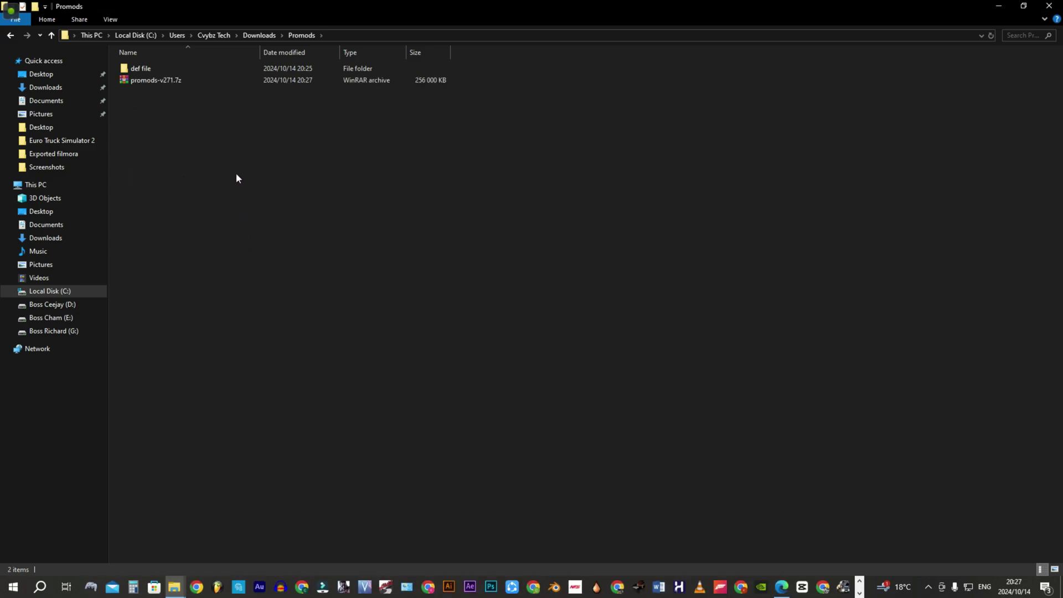
left_click(999, 5)
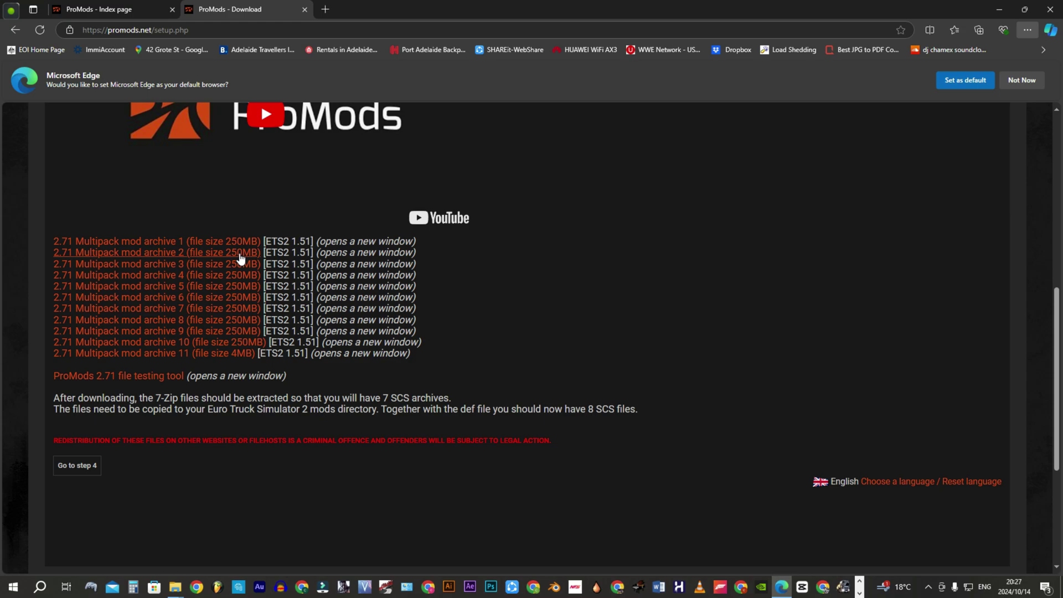
Open archive part 2 in a new tab to download promods-v271.7z.002.
right_click(240, 254)
left_click(273, 265)
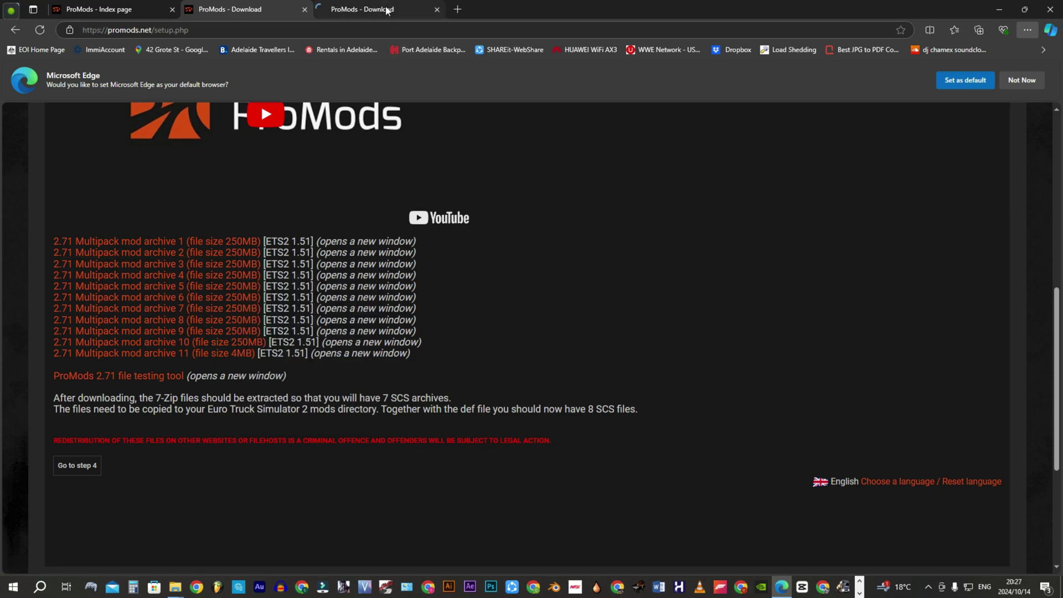
scroll(659, 299, "down", 2)
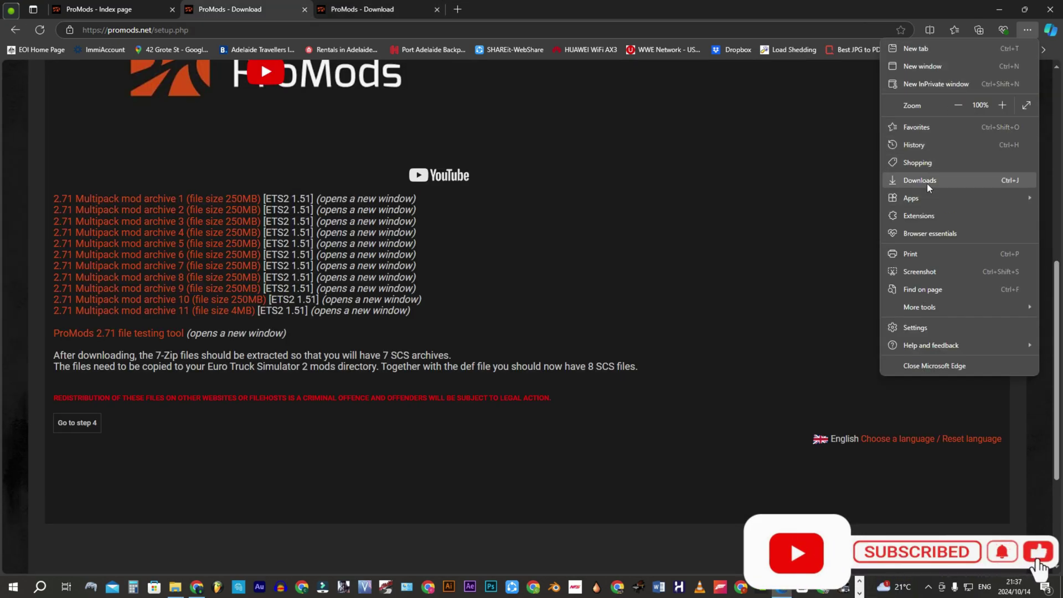
Show the downloads in their folder and cut archive parts .002 through .011.
left_click(927, 181)
left_click(937, 72)
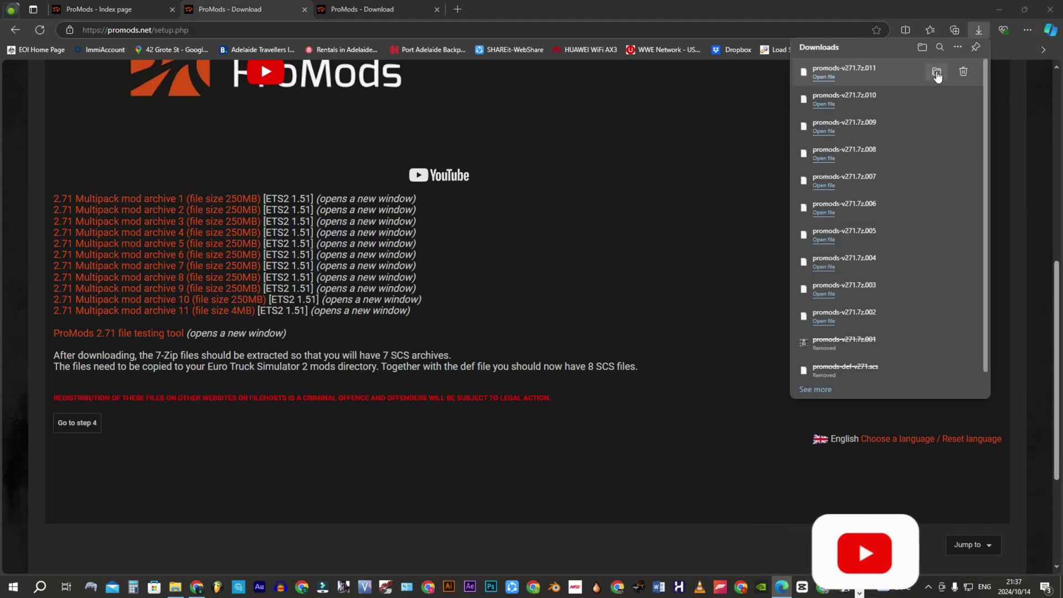
left_click(188, 160)
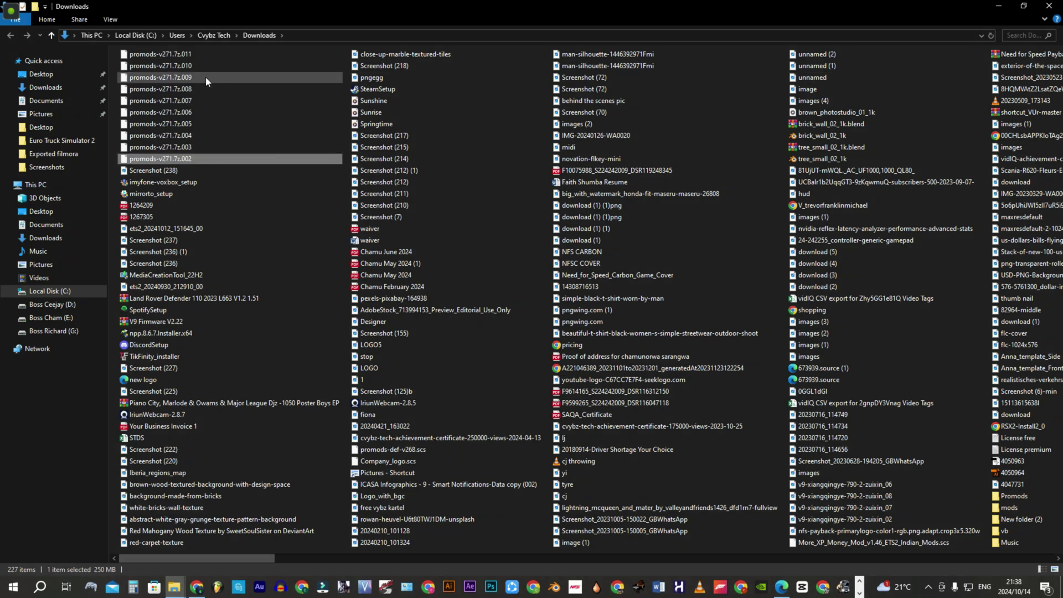
left_click(210, 55, "shift")
right_click(177, 79)
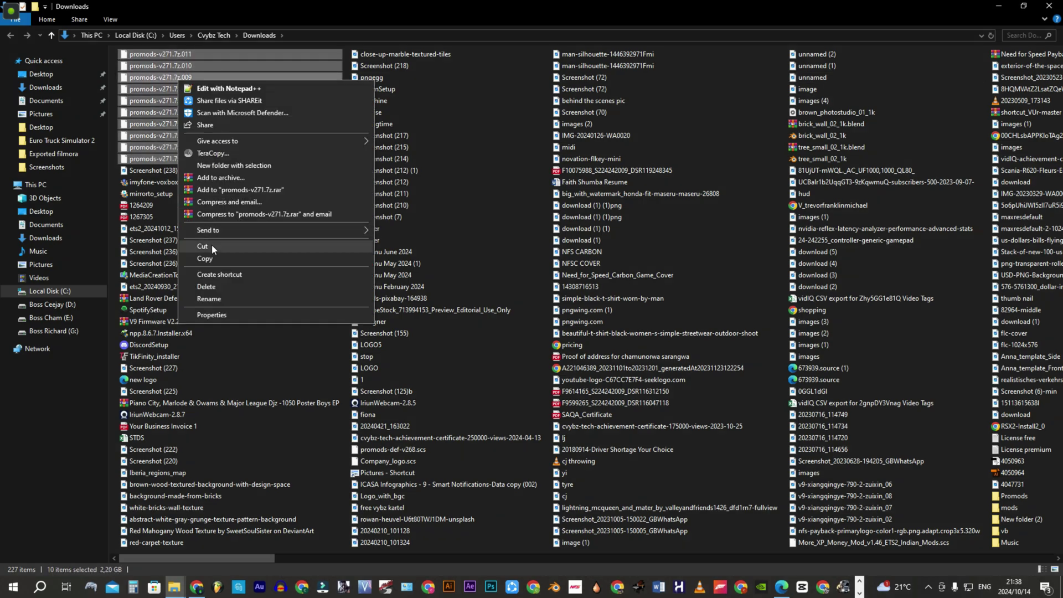
left_click(212, 244)
Paste the ten parts into the Promods folder via TeraCopy and refresh the list.
scroll(211, 244, "down", 5)
double_click(142, 496)
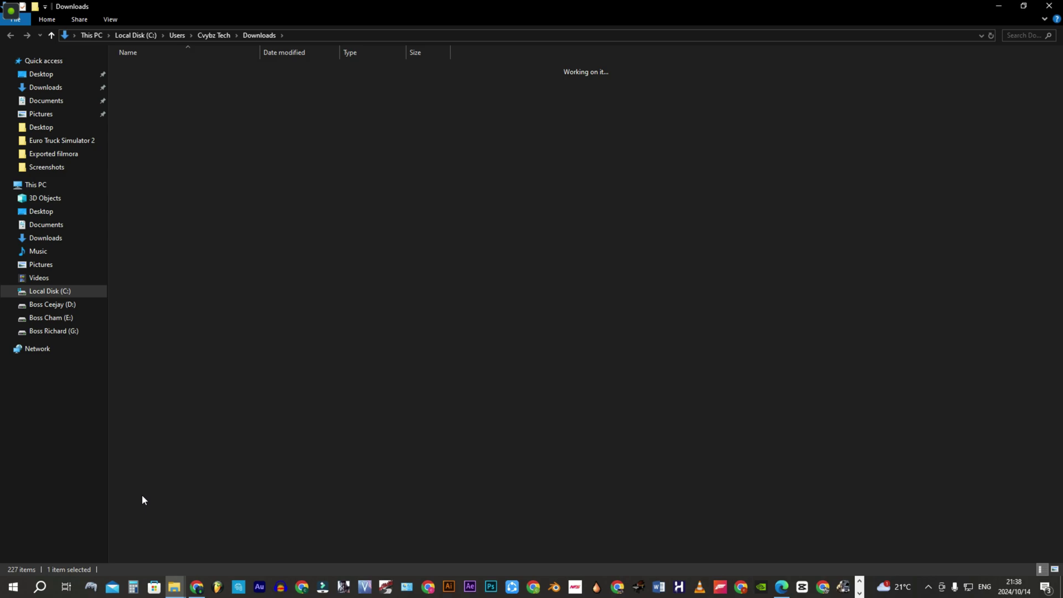
right_click(166, 131)
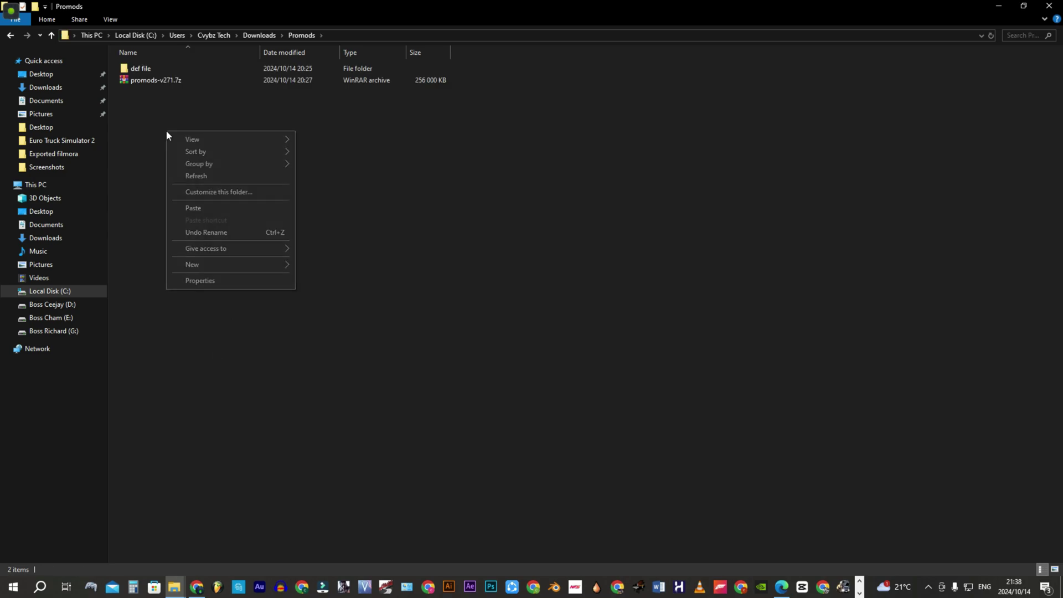
left_click(207, 211)
left_click(281, 311)
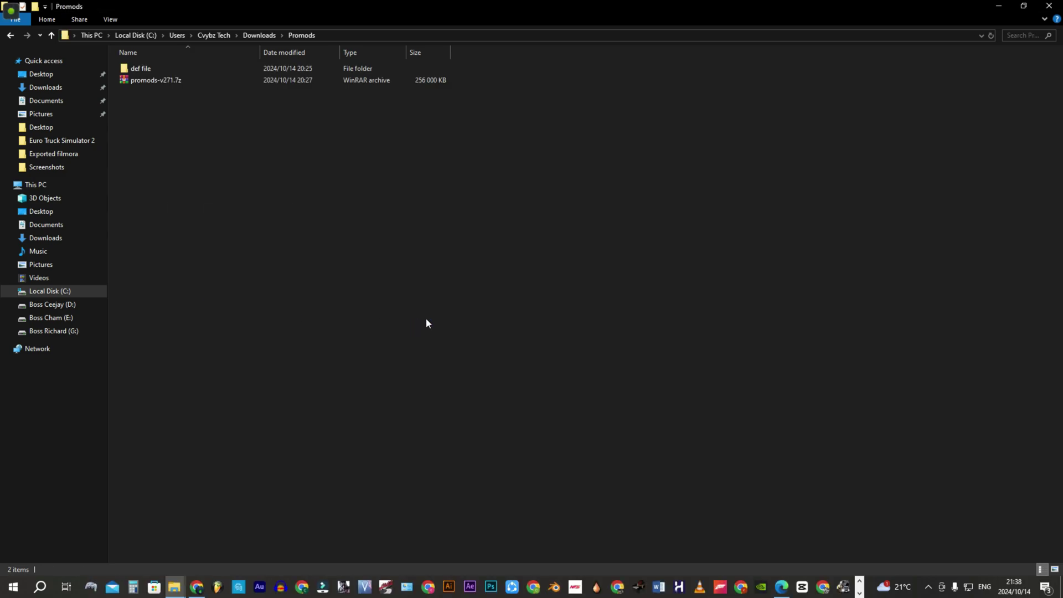
right_click(186, 270)
left_click(228, 313)
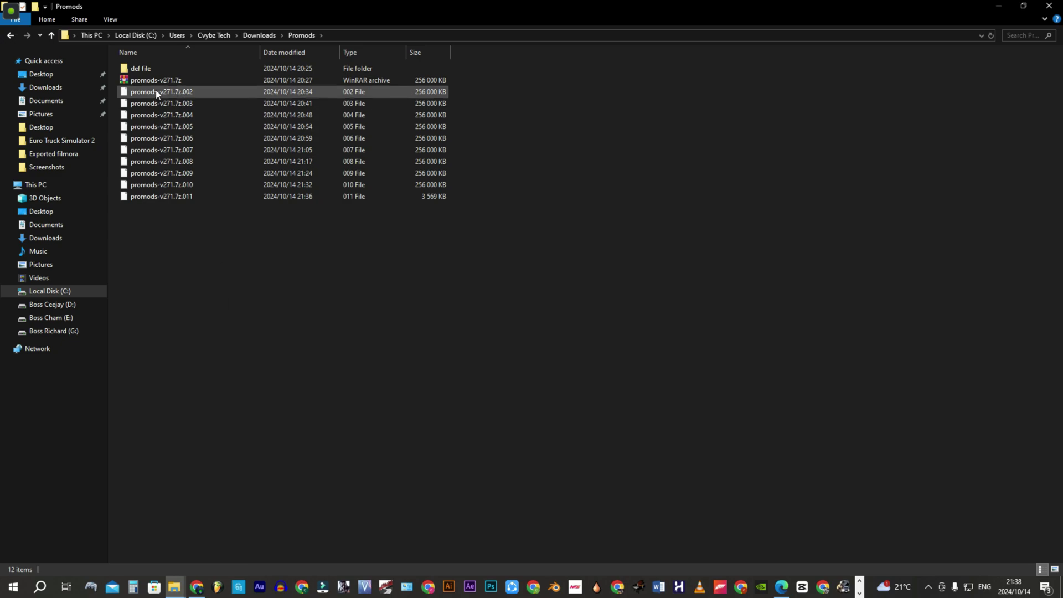
Extract promods-v271.7z into its own promods-v271.7z folder and check the SCS files.
left_click(173, 80)
right_click(173, 80)
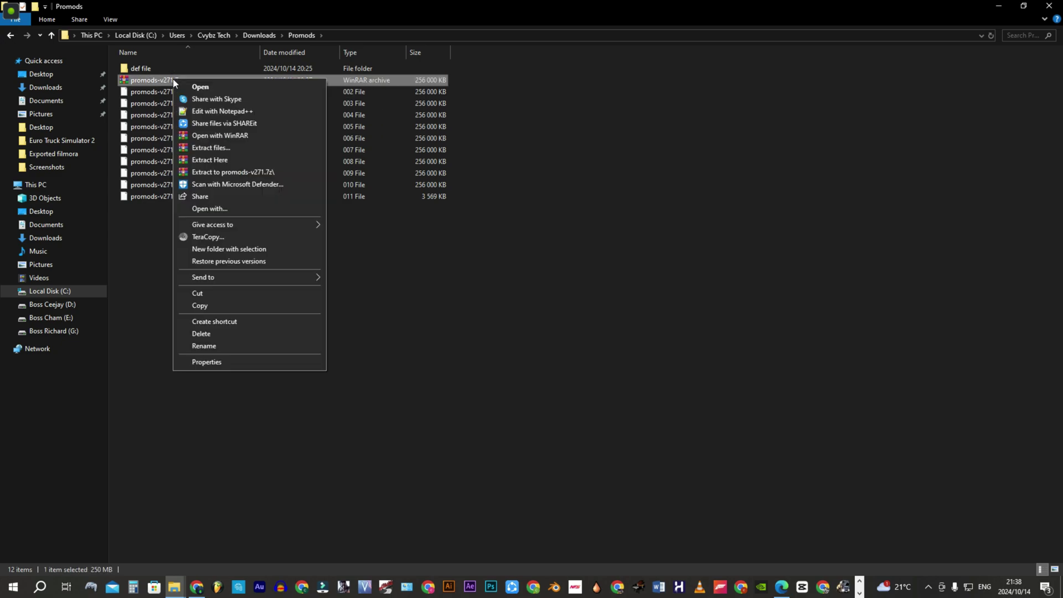
left_click(240, 173)
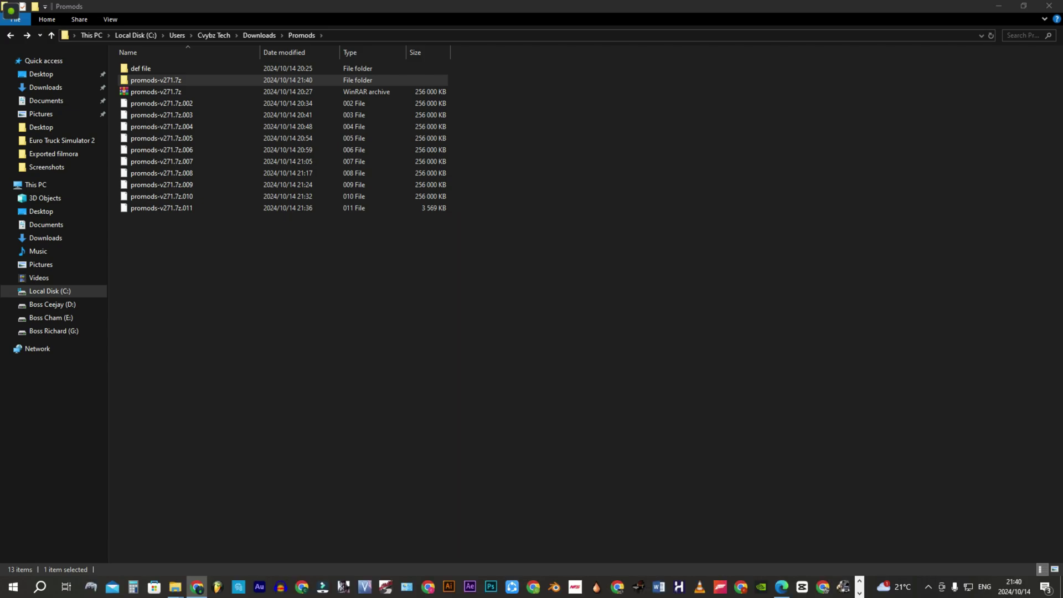
double_click(158, 81)
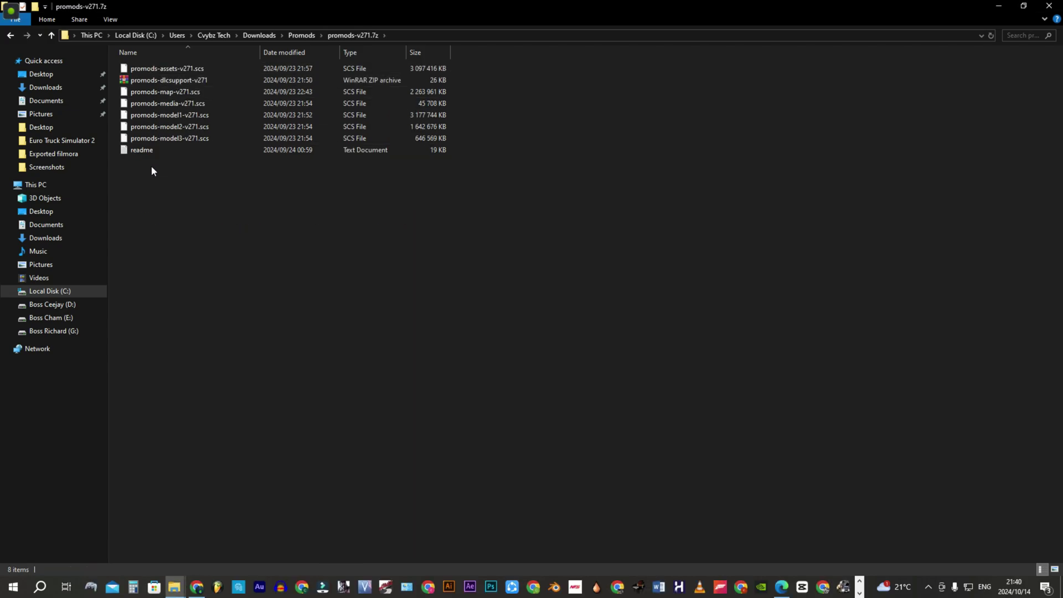
left_click(10, 35)
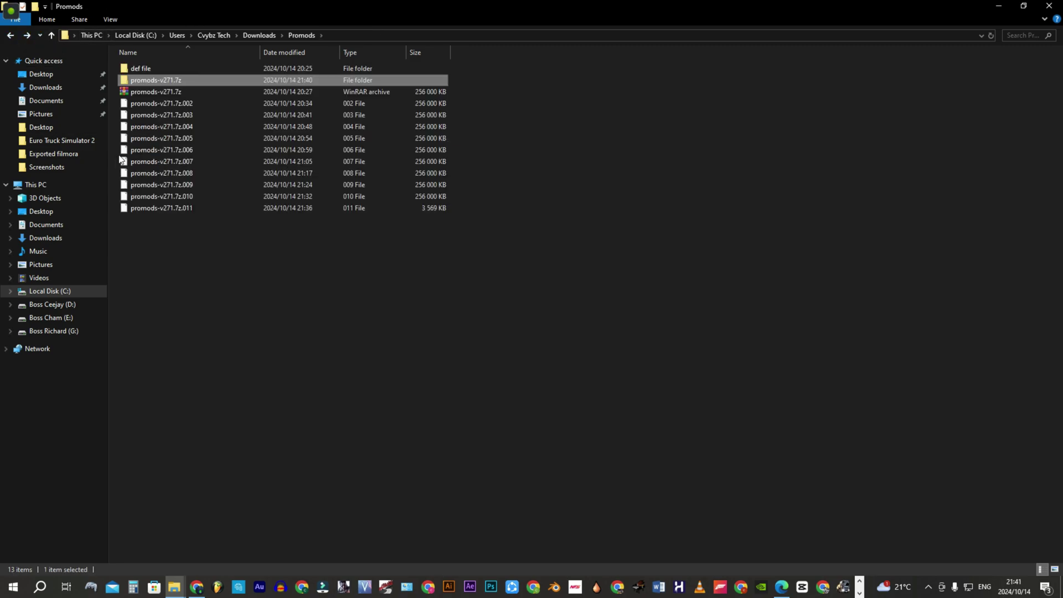
Delete the eleven leftover archive parts and open the def file folder.
left_click_drag(185, 264, 157, 93)
right_click(157, 93)
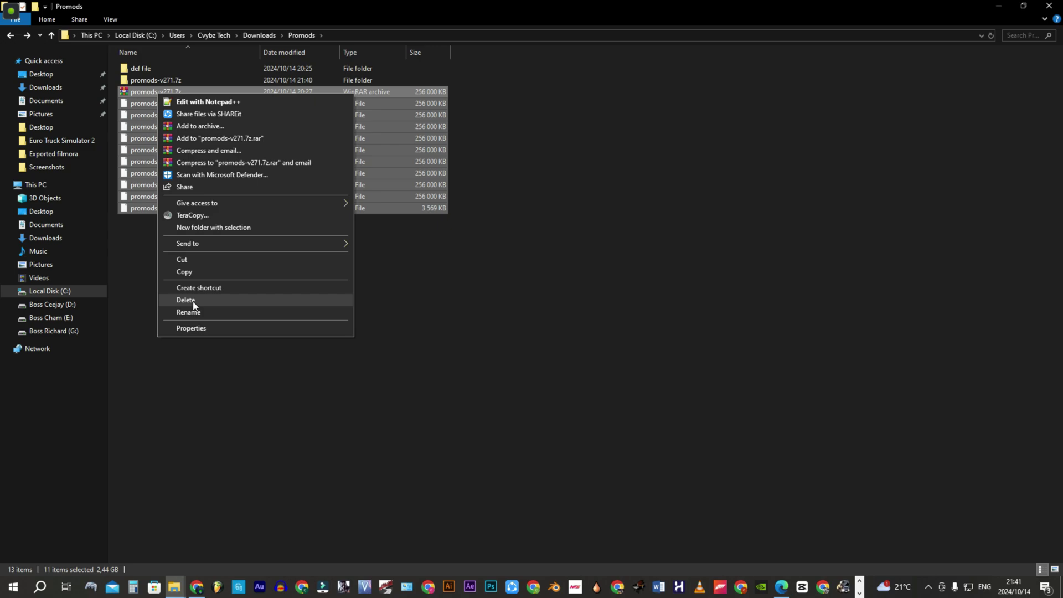
left_click(211, 301)
double_click(145, 68)
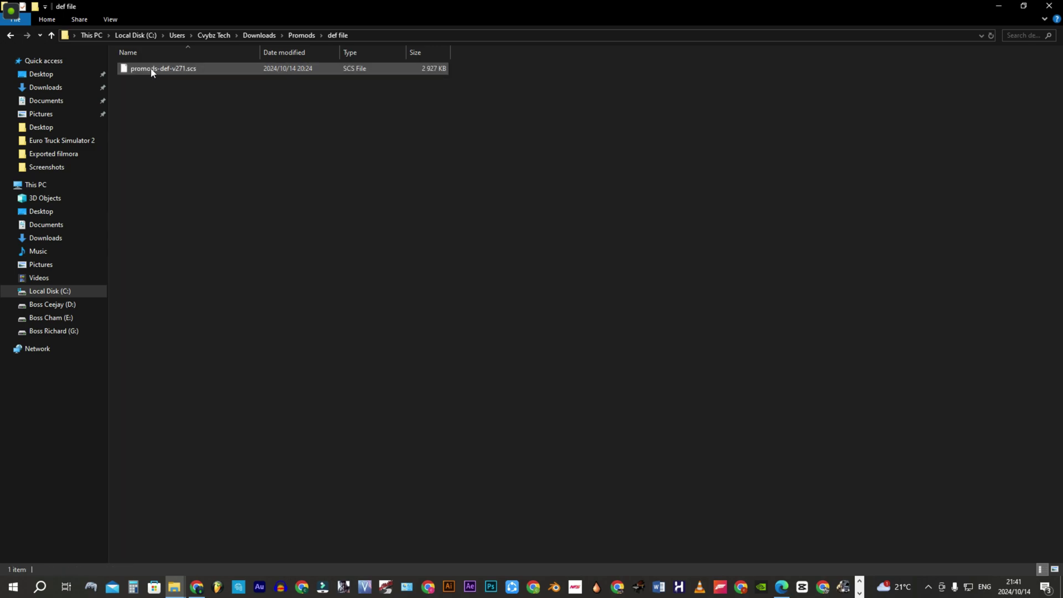